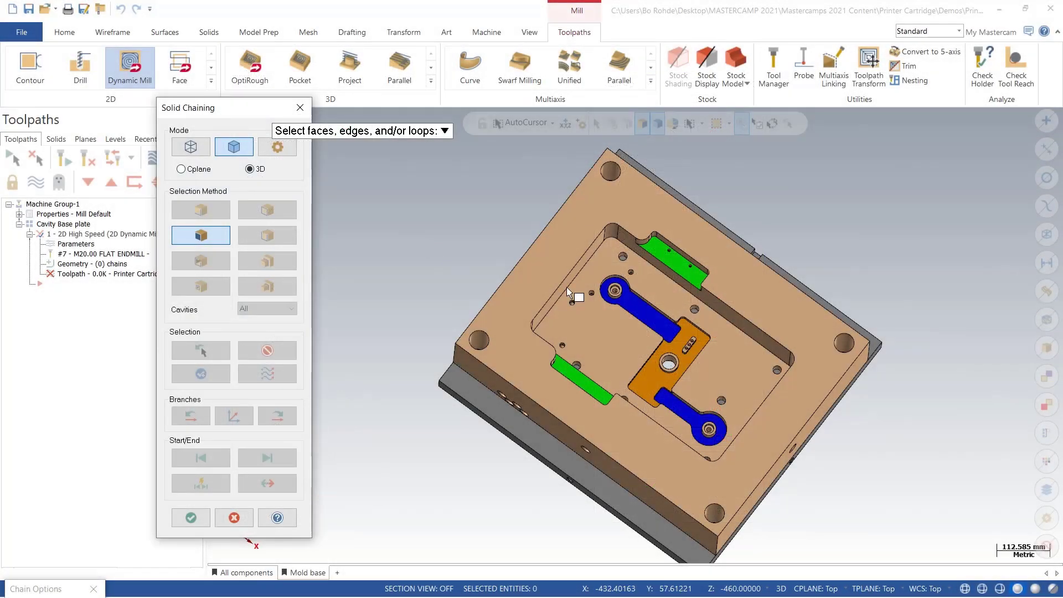
# Select the upper green pocket floor face as the automatic region for the first Dynamic Mill toolpath.
pyautogui.scroll(5, 672, 268)
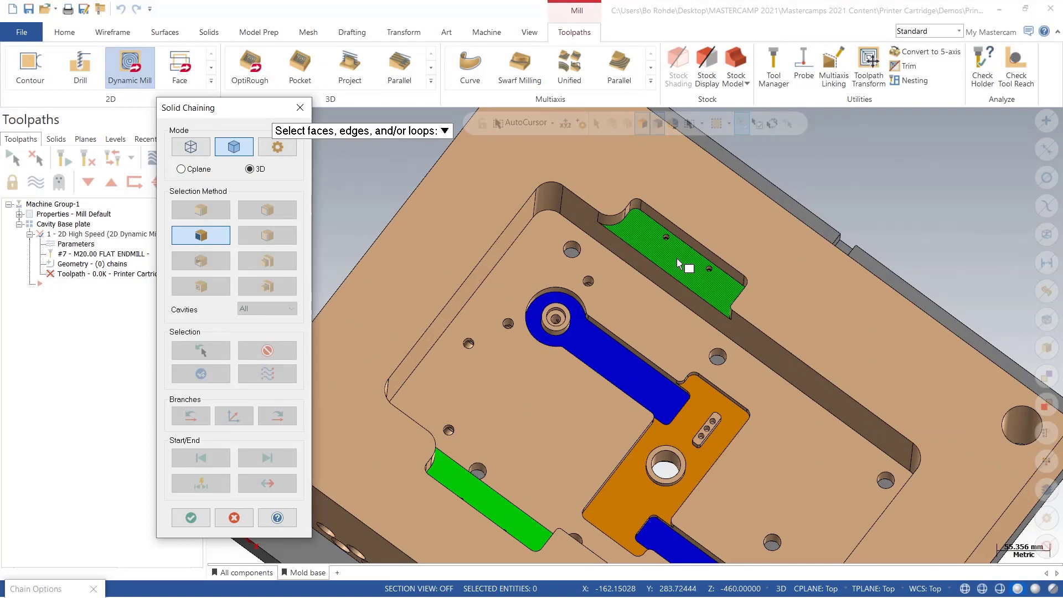
pyautogui.click(677, 263)
pyautogui.press('Return')
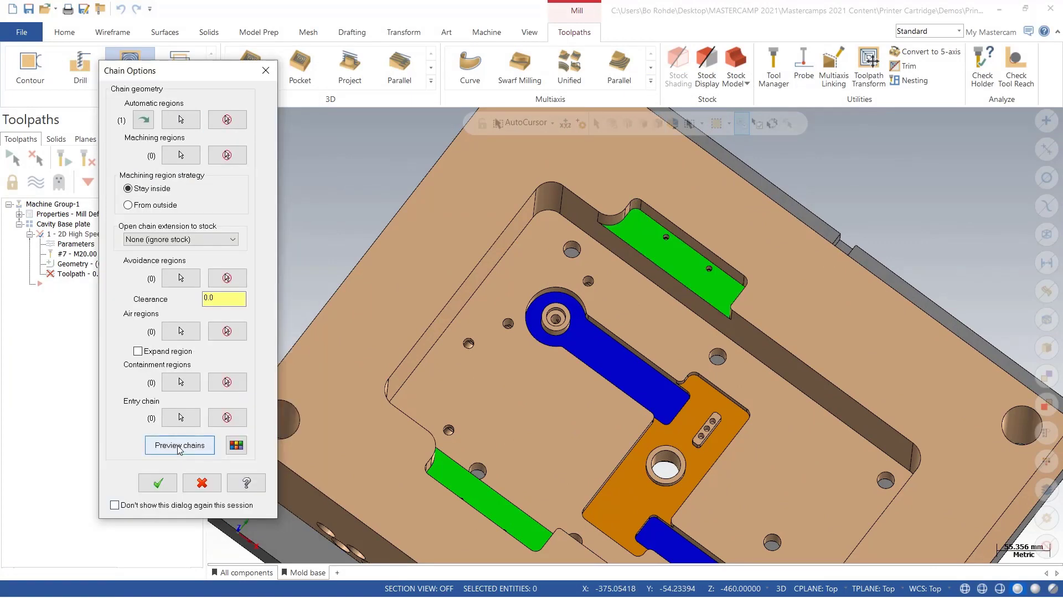
# Preview the green pocket's machining and air regions from the top, and accept the chains to generate the toolpath.
pyautogui.click(180, 445)
pyautogui.hotkey('alt', '1')
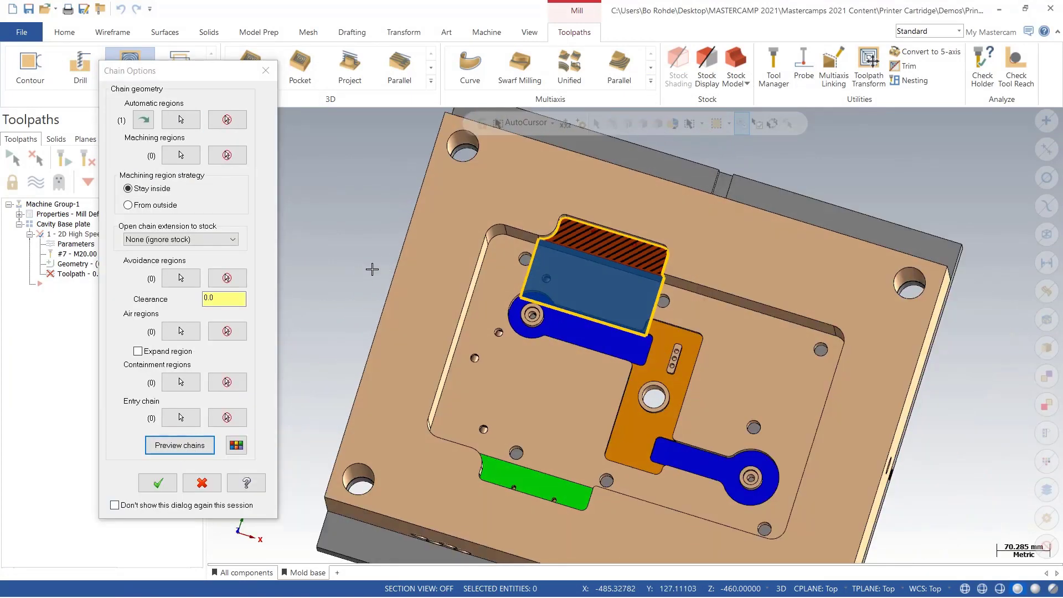
pyautogui.scroll(2, 481, 223)
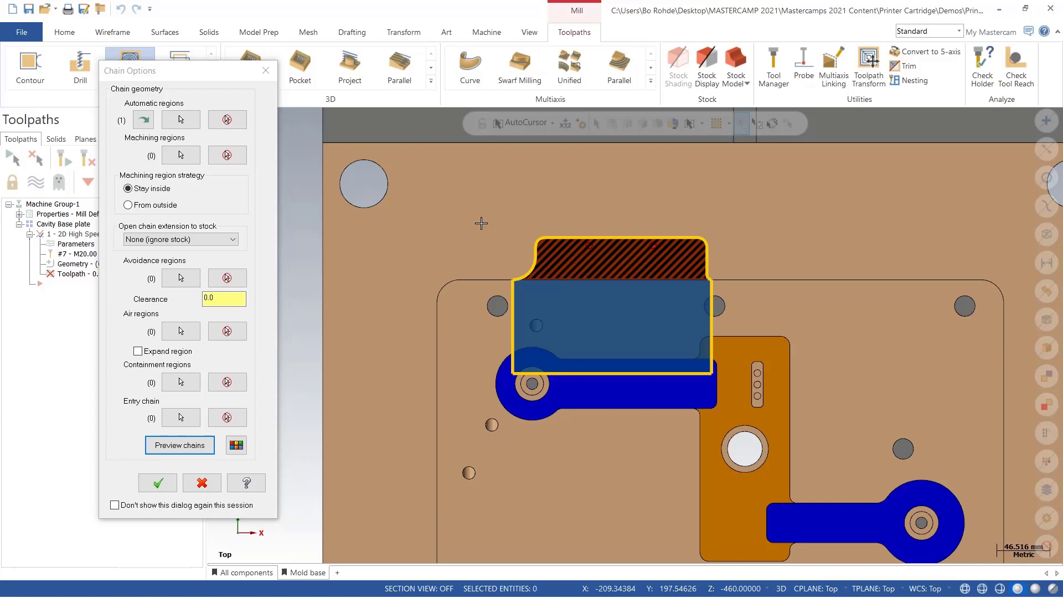
pyautogui.press('Return')
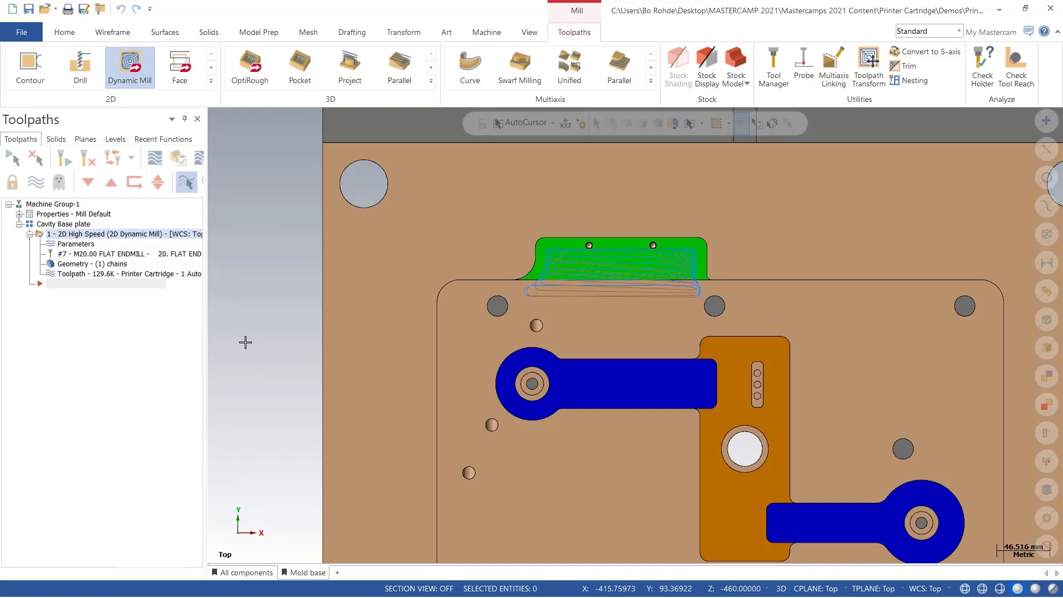
# Create a second Dynamic Mill toolpath using the upper blue channel's floor face as the automatic region.
pyautogui.scroll(2, 595, 451)
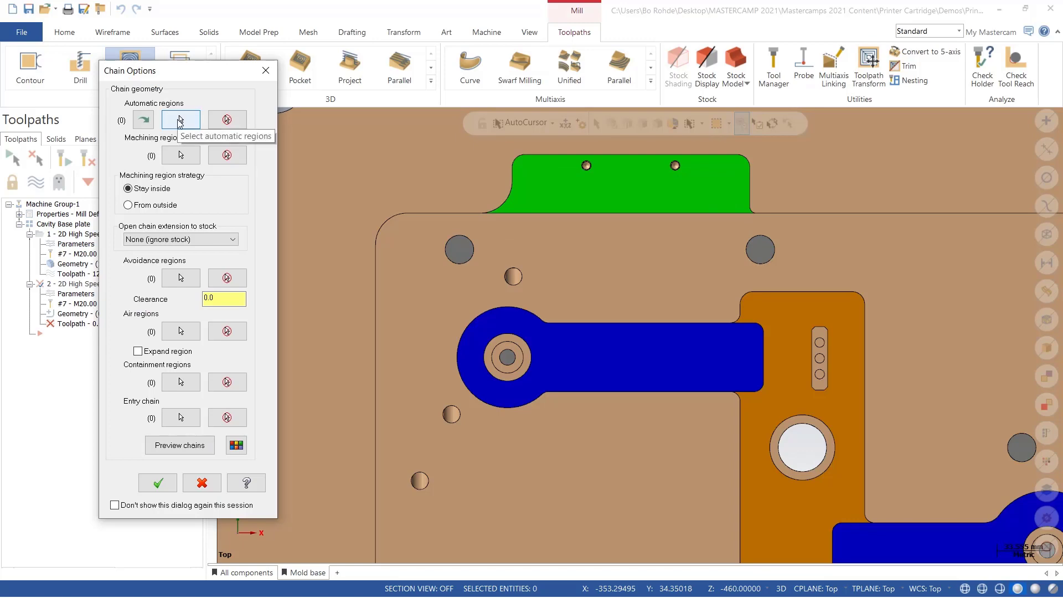
pyautogui.click(181, 119)
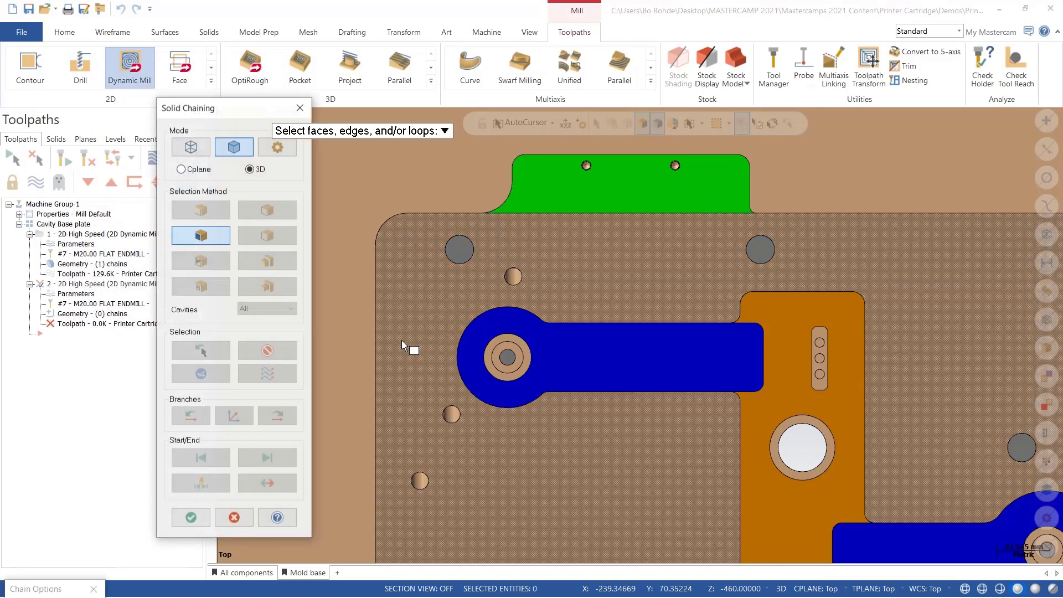
pyautogui.click(590, 364)
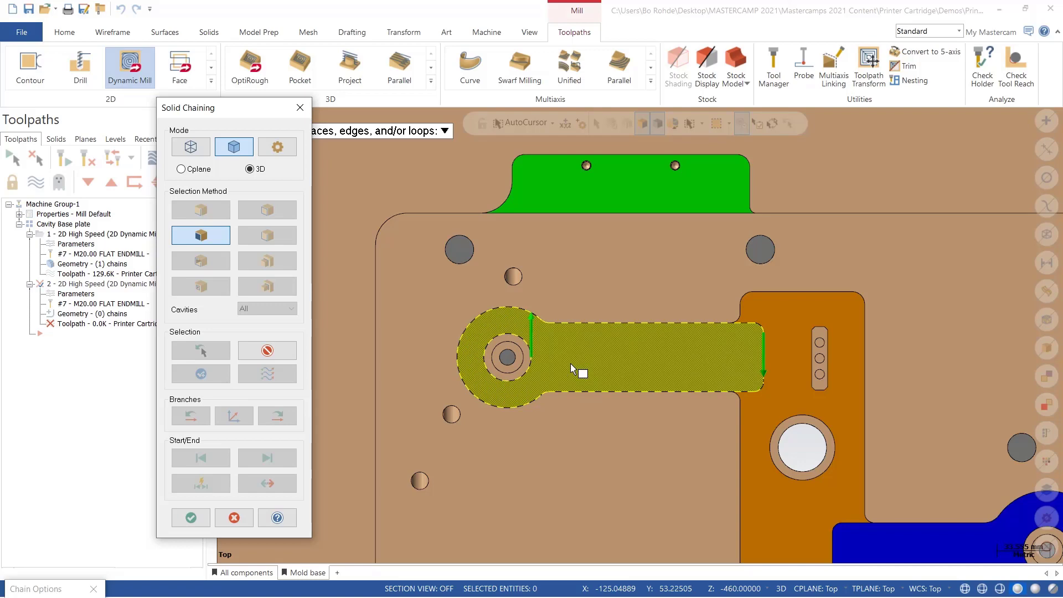
pyautogui.press('Return')
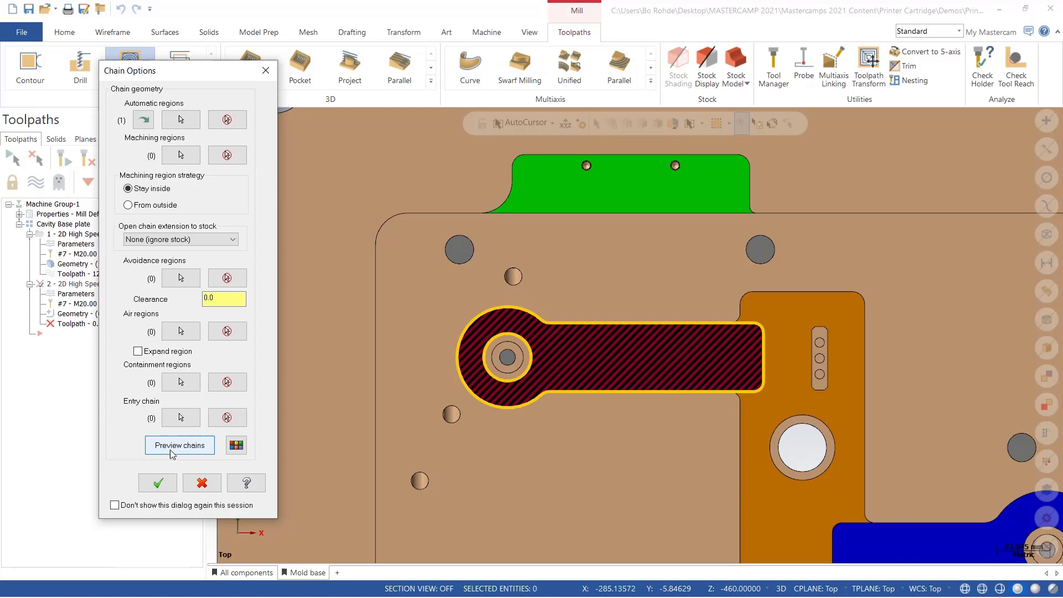
pyautogui.press('Return')
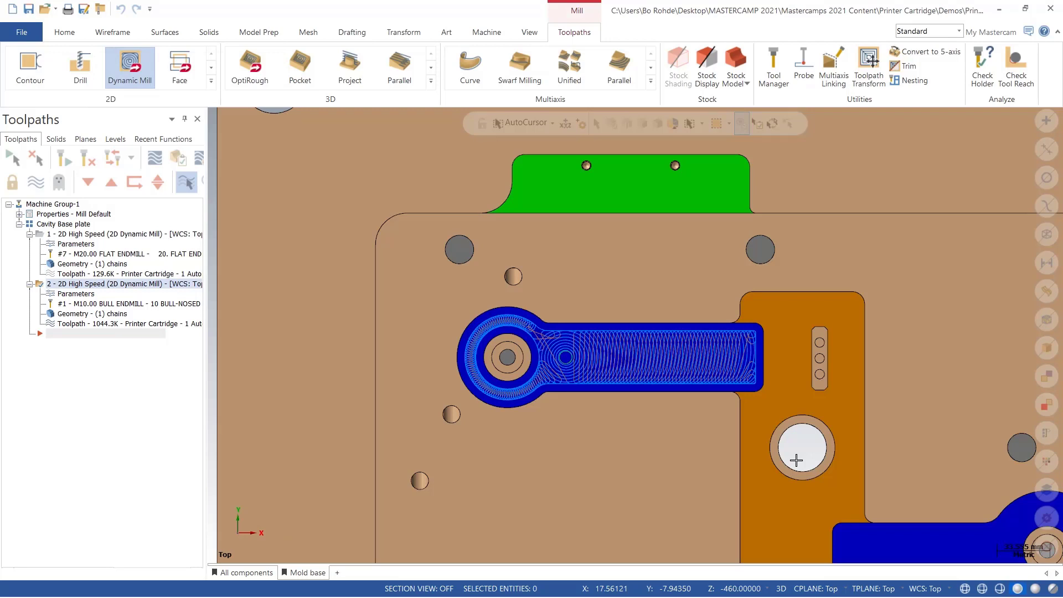
# Create a third Dynamic Mill toolpath with the orange center pocket's floor face as the automatic region, previewing its chains before accepting.
pyautogui.click(130, 64)
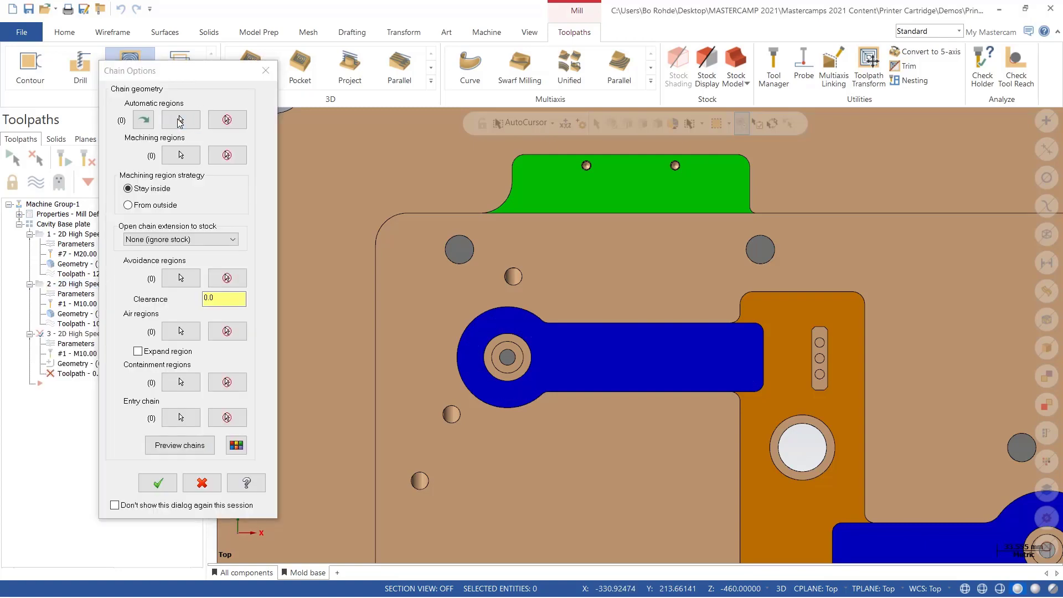
pyautogui.click(147, 149)
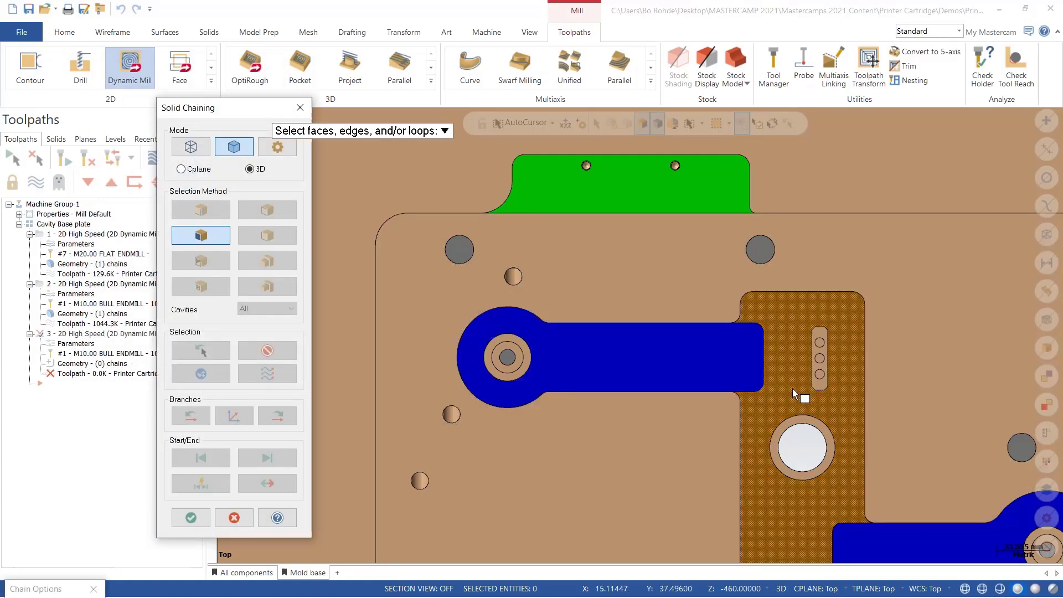
pyautogui.click(797, 392)
pyautogui.scroll(-1, 662, 263)
pyautogui.scroll(-2, 661, 263)
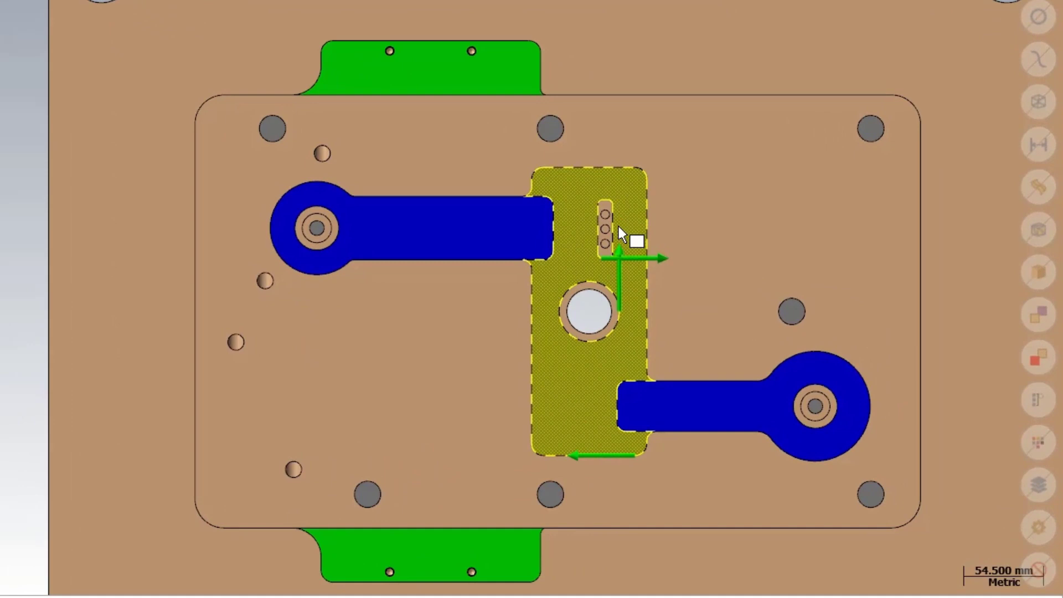
pyautogui.click(594, 308)
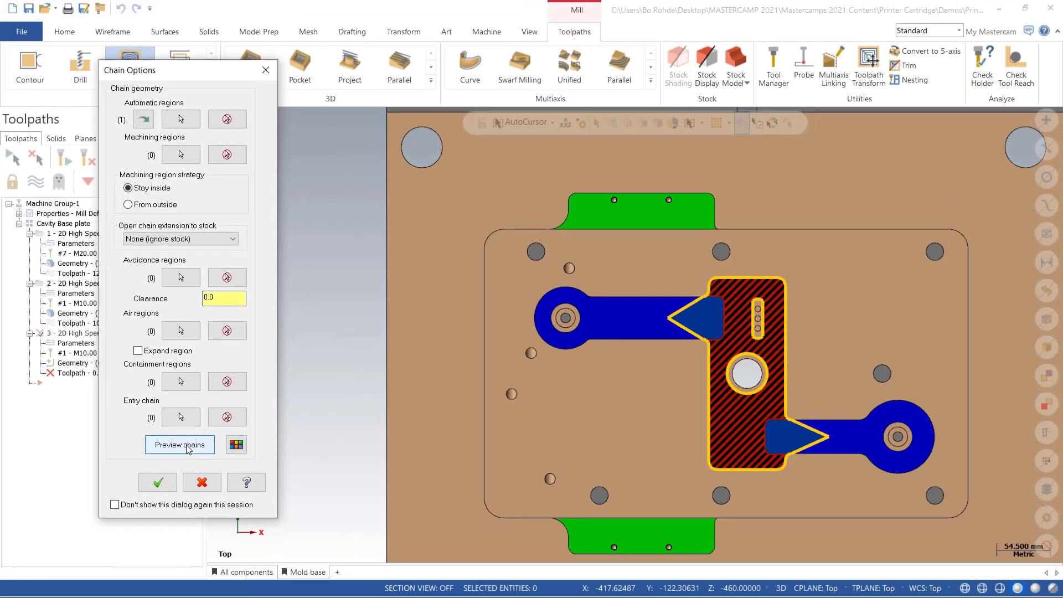
pyautogui.click(158, 482)
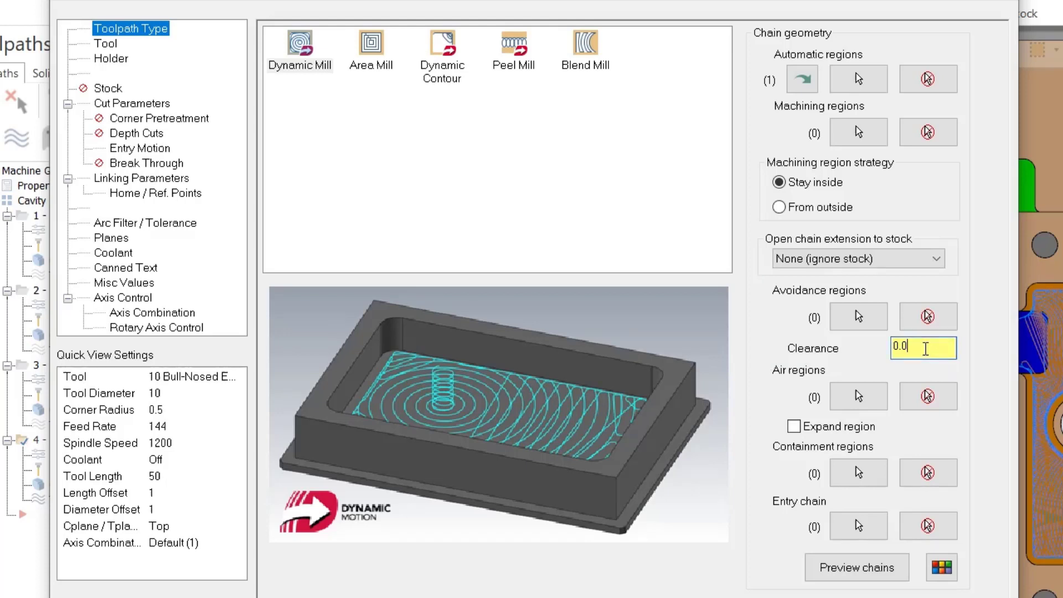
# Set the avoidance region clearance to 1.0 for operation 4 on the orange pocket, preview the chains and regenerate the toolpath.
pyautogui.moveTo(924, 348); pyautogui.dragTo(883, 355)
pyautogui.write('1')
pyautogui.click(857, 573)
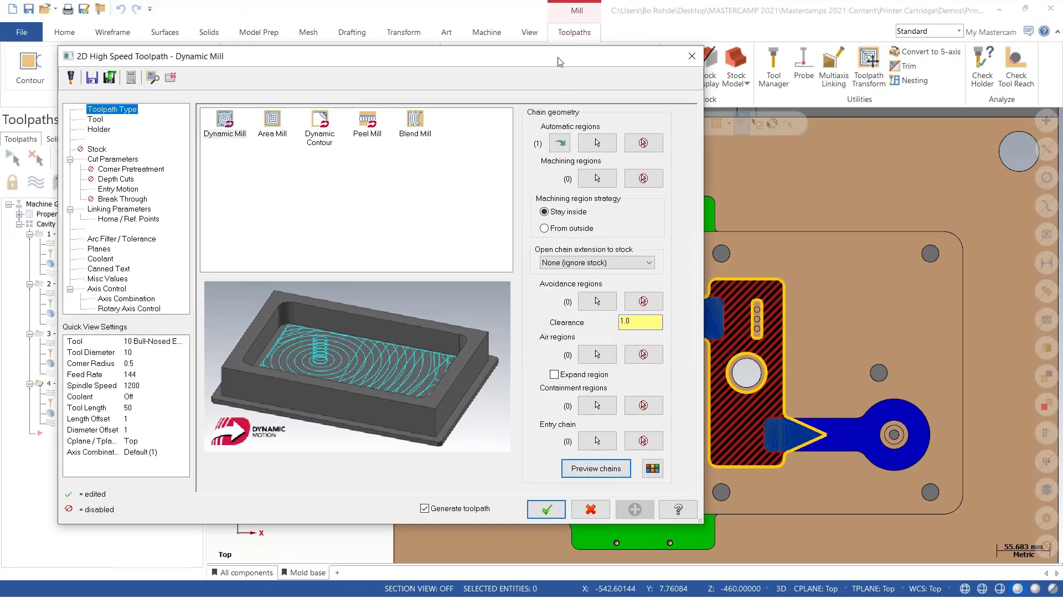
pyautogui.moveTo(557, 58); pyautogui.dragTo(502, 53)
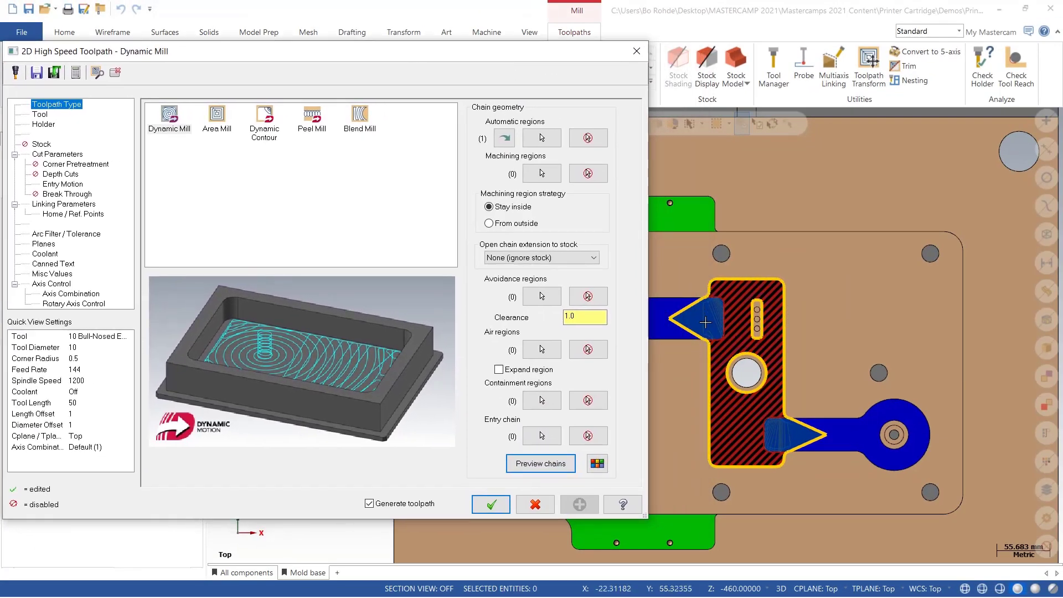
pyautogui.click(504, 500)
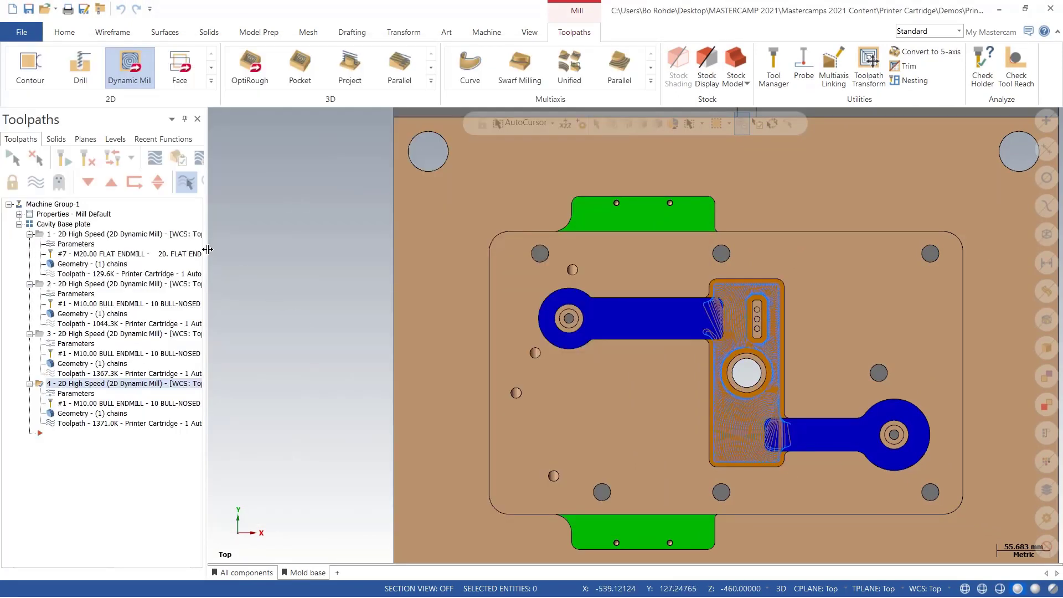
# Backplot operation 4 to examine the tool motion around the orange pocket's islands and open sides.
pyautogui.click(155, 160)
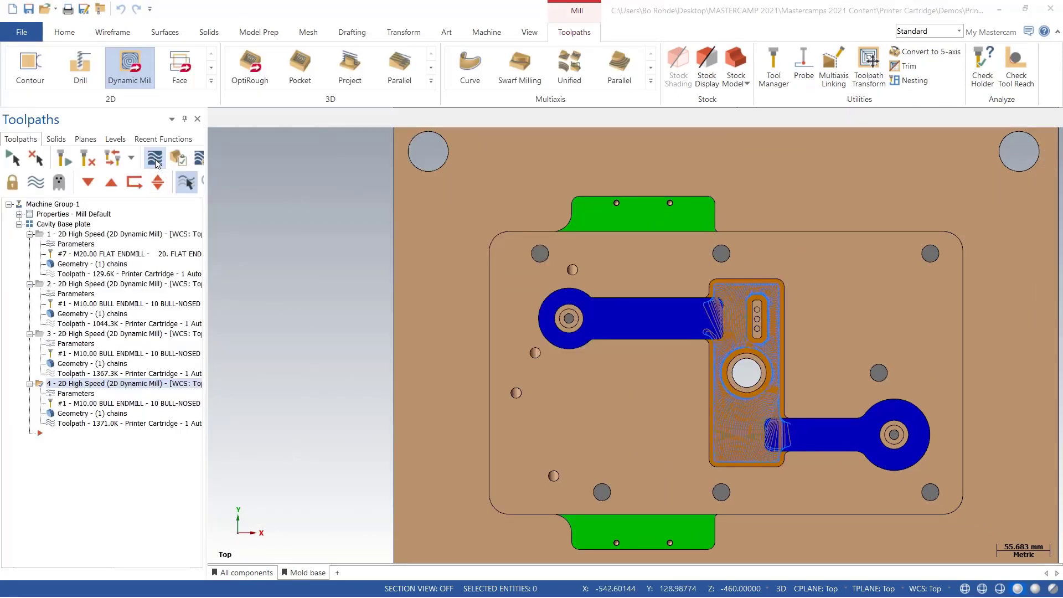
pyautogui.click(219, 117)
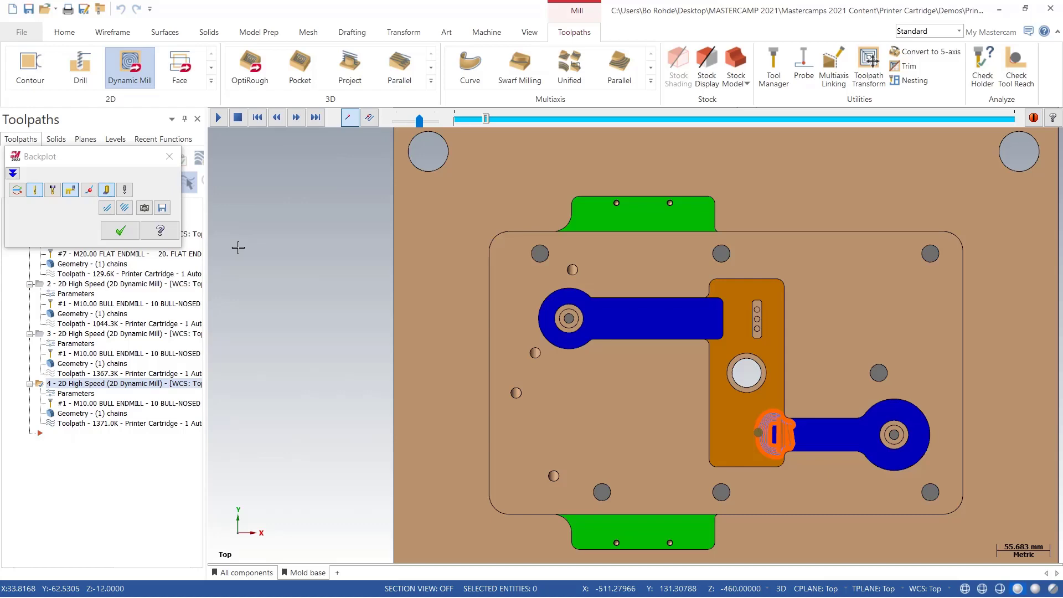
pyautogui.scroll(5, 749, 372)
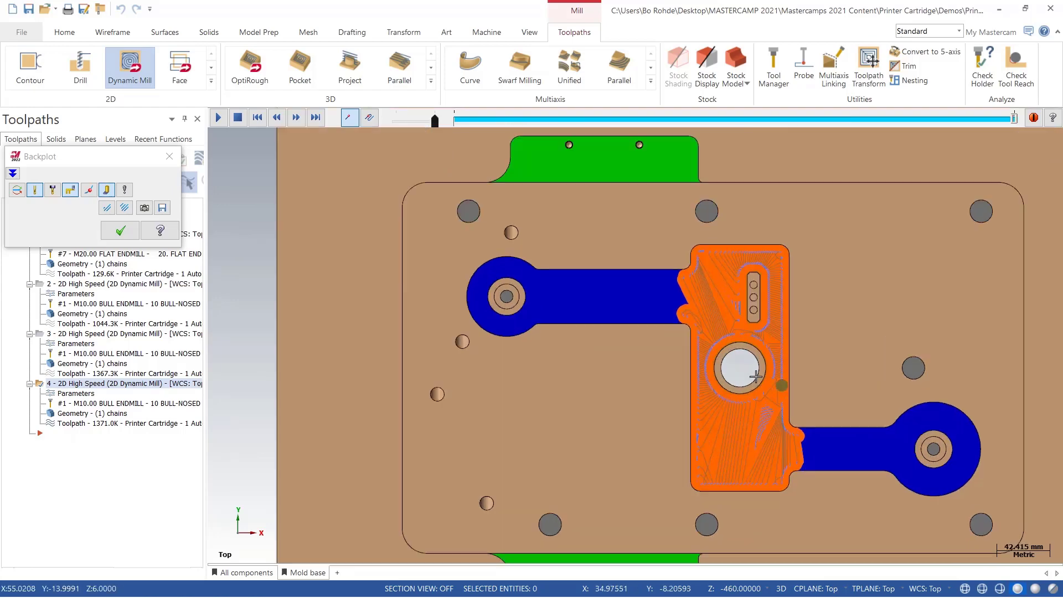
pyautogui.scroll(3, 750, 370)
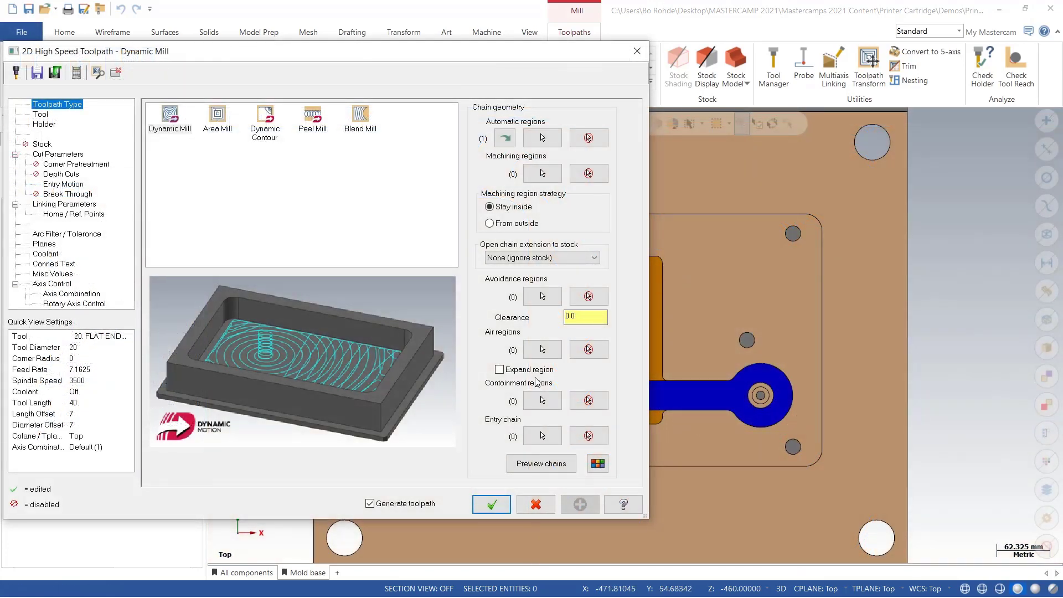
# Preview the chains of the green pocket's toolpath and examine its backplot at the rounded corner beside the open edge.
pyautogui.click(545, 462)
pyautogui.moveTo(517, 58); pyautogui.dragTo(187, 64)
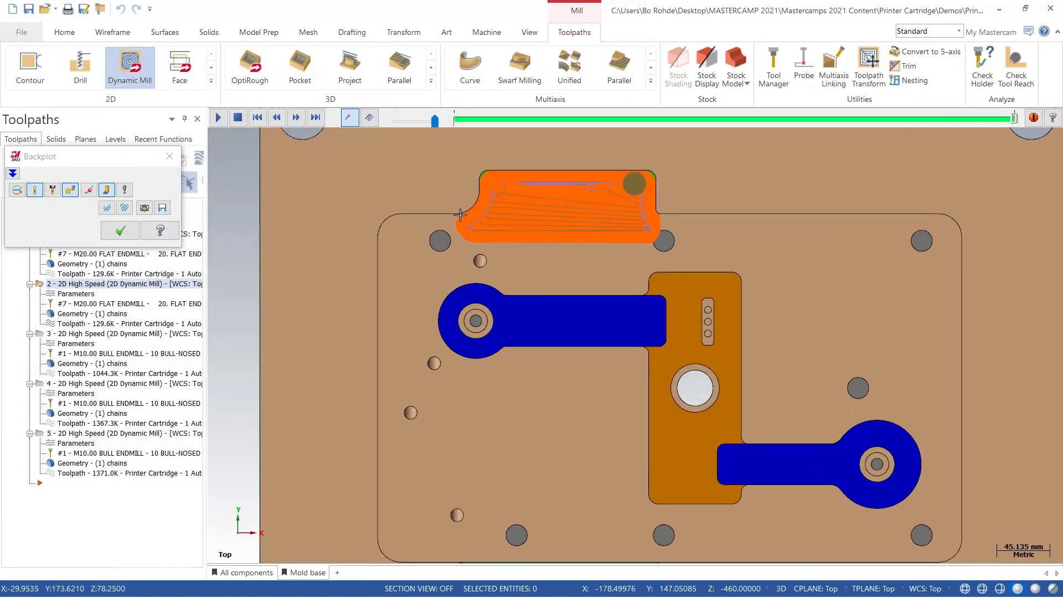
pyautogui.scroll(10, 460, 214)
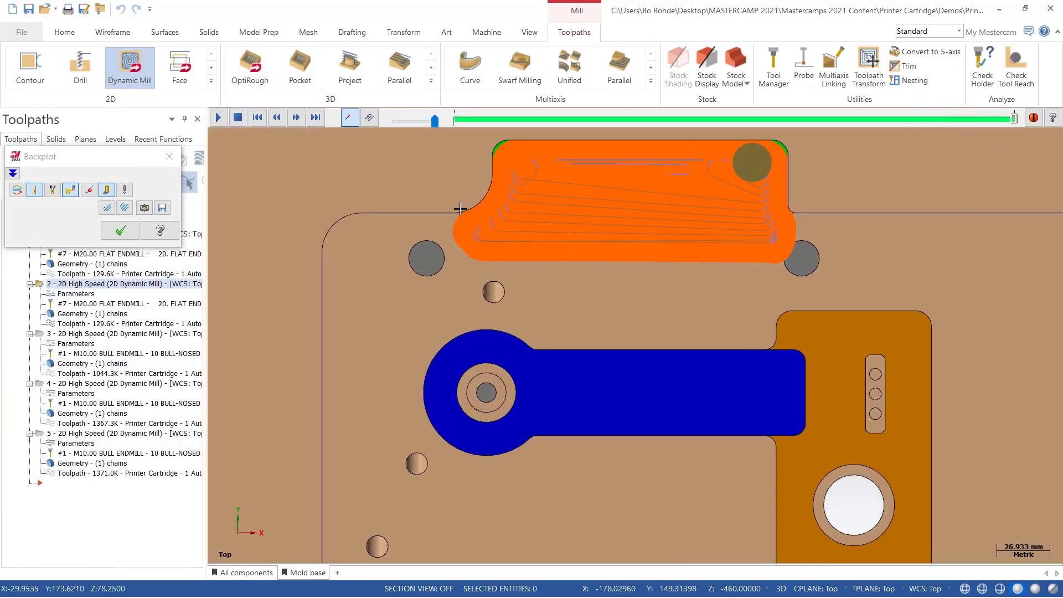
pyautogui.scroll(3, 460, 210)
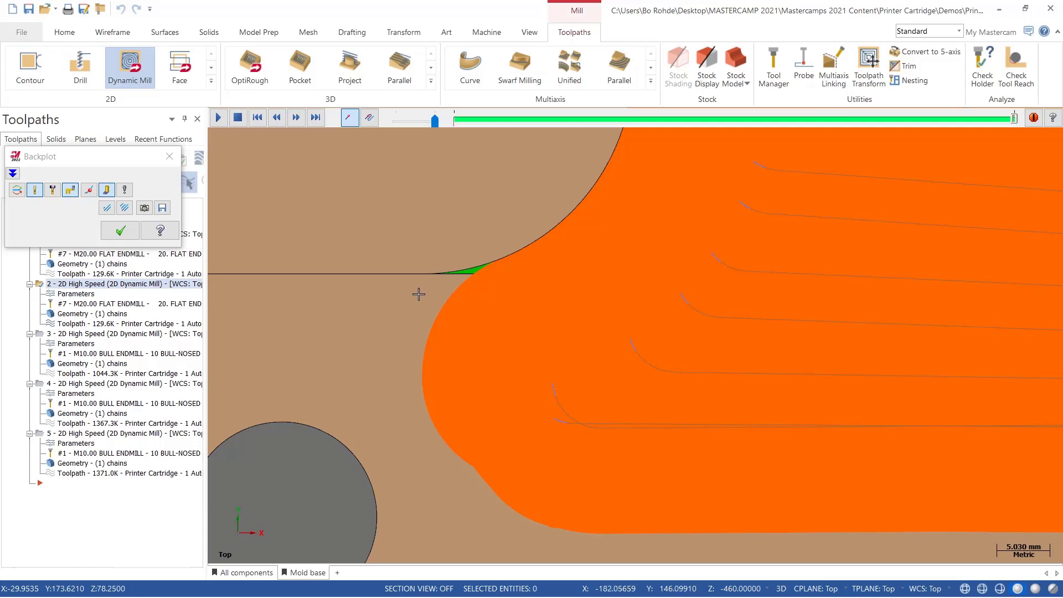
pyautogui.press('Escape')
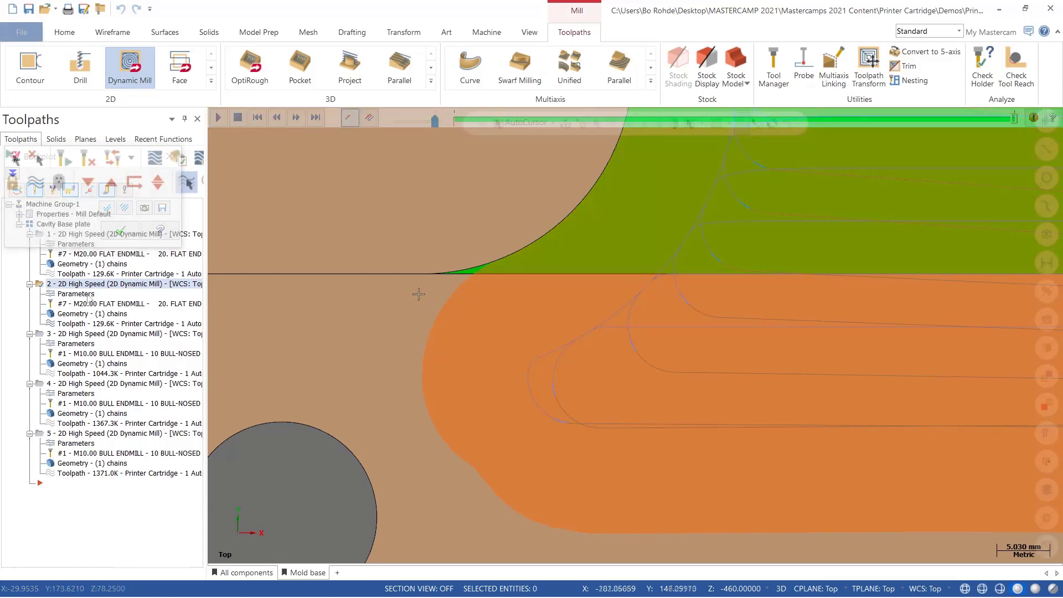
# Turn on Expand region for operation 2 on the green pocket, preview the chains and regenerate the toolpath.
pyautogui.click(75, 293)
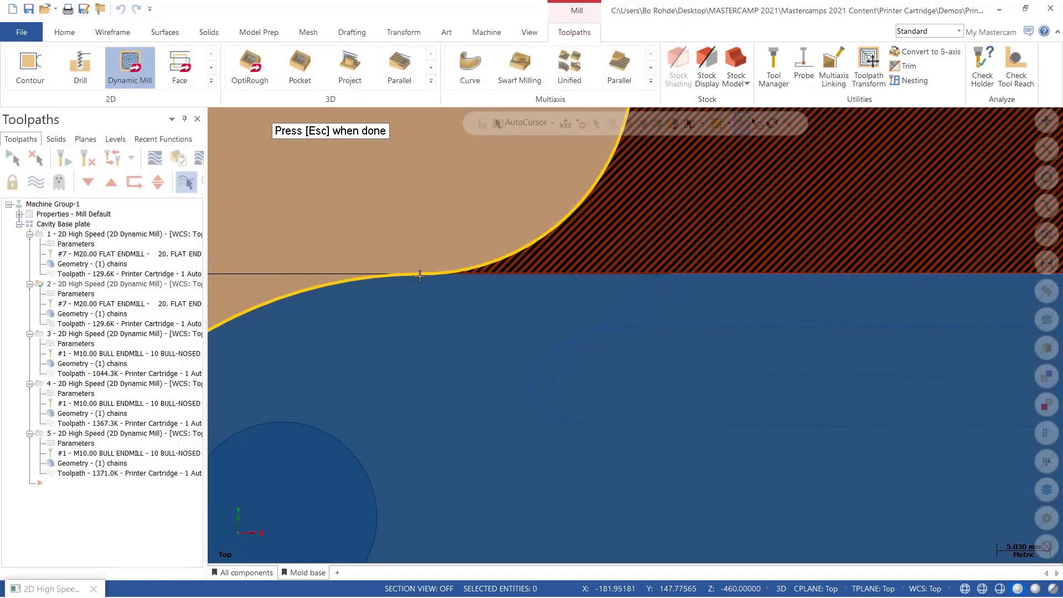
pyautogui.scroll(-6, 501, 249)
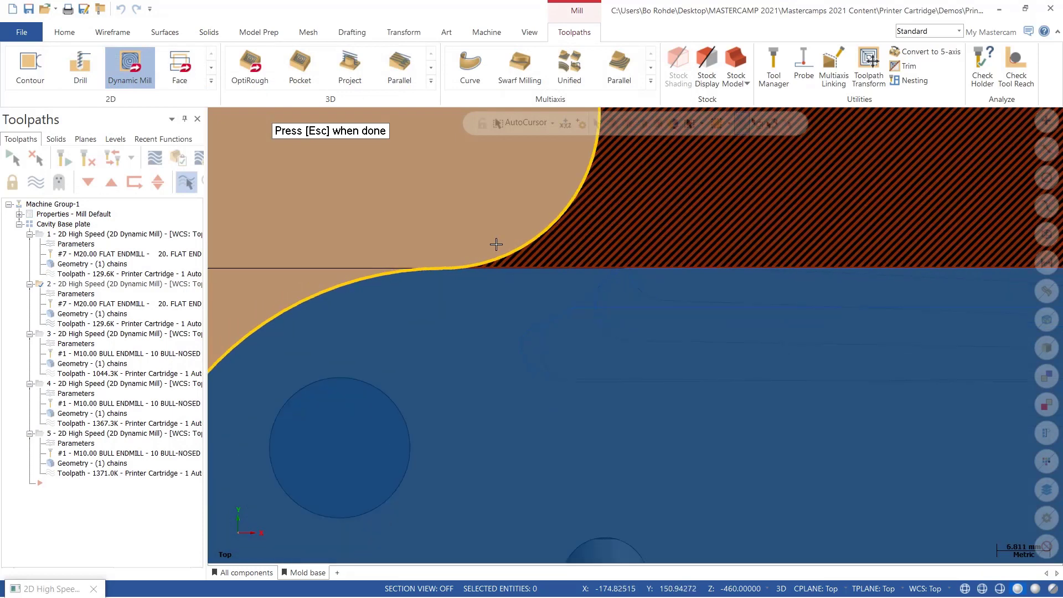
pyautogui.scroll(-2, 414, 235)
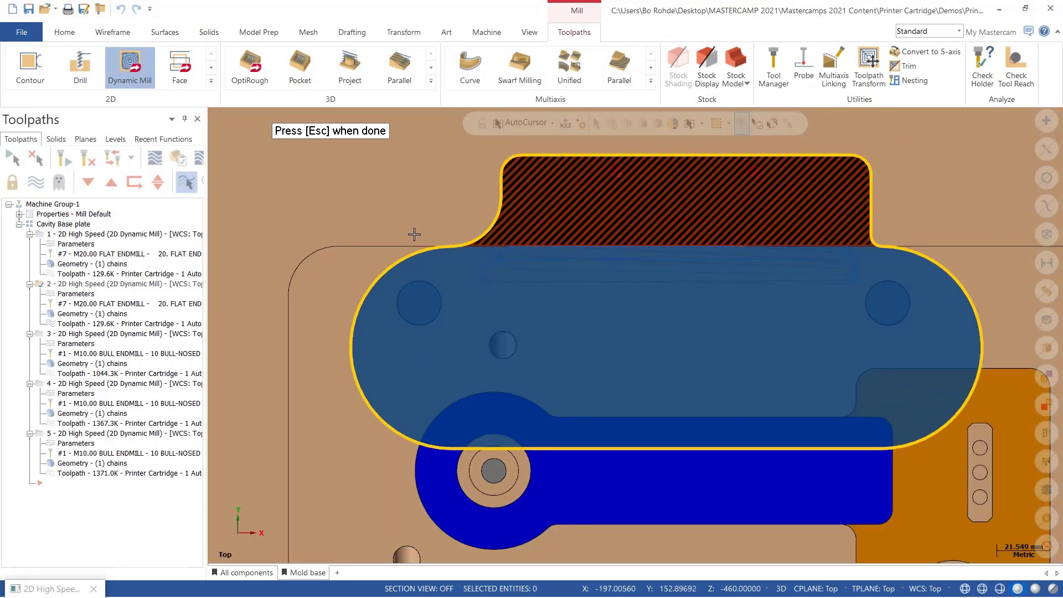
pyautogui.press('Escape')
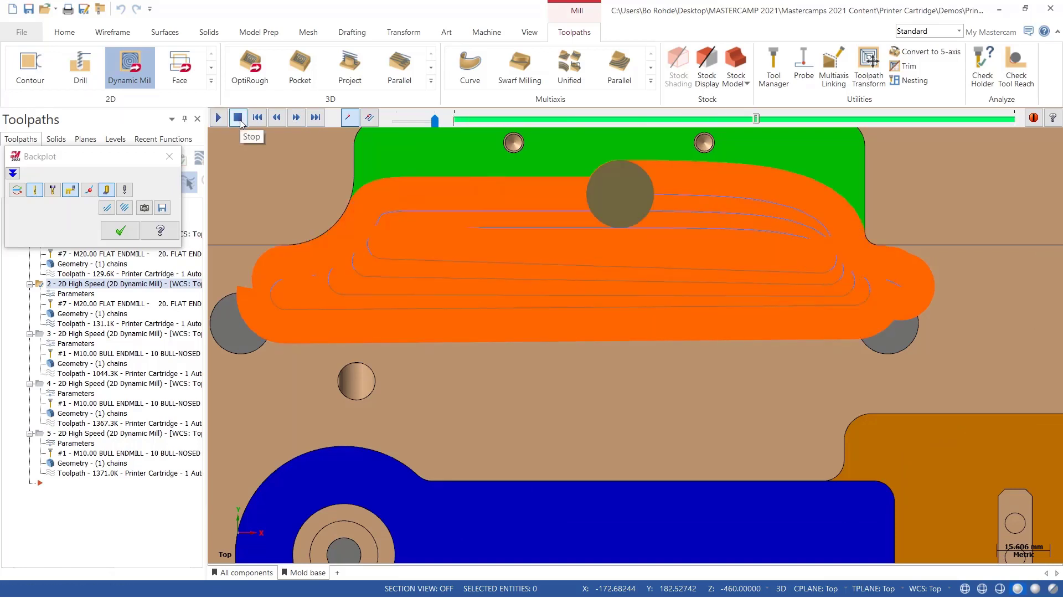
# Backplot operation 2 partway and examine the tool coverage at the green pocket's rounded corner.
pyautogui.click(240, 121)
pyautogui.scroll(2, 253, 241)
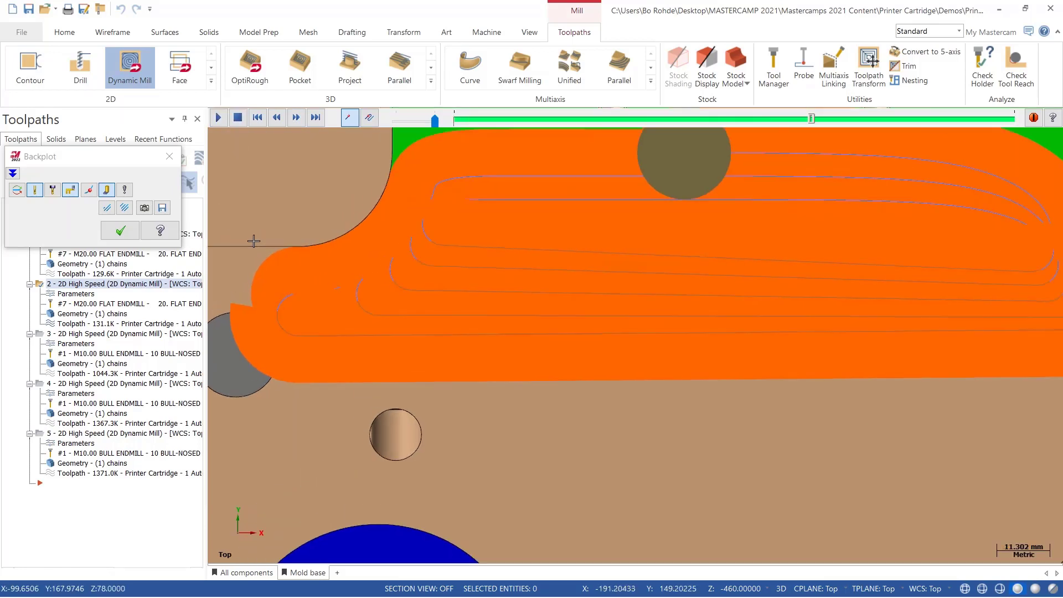
pyautogui.scroll(3, 253, 242)
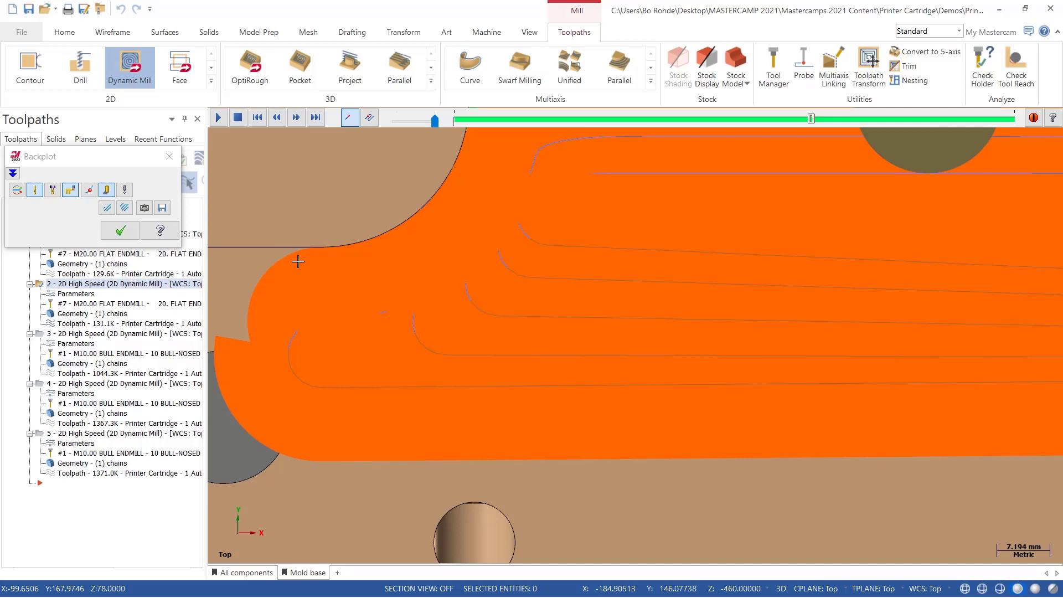
pyautogui.scroll(-3, 340, 268)
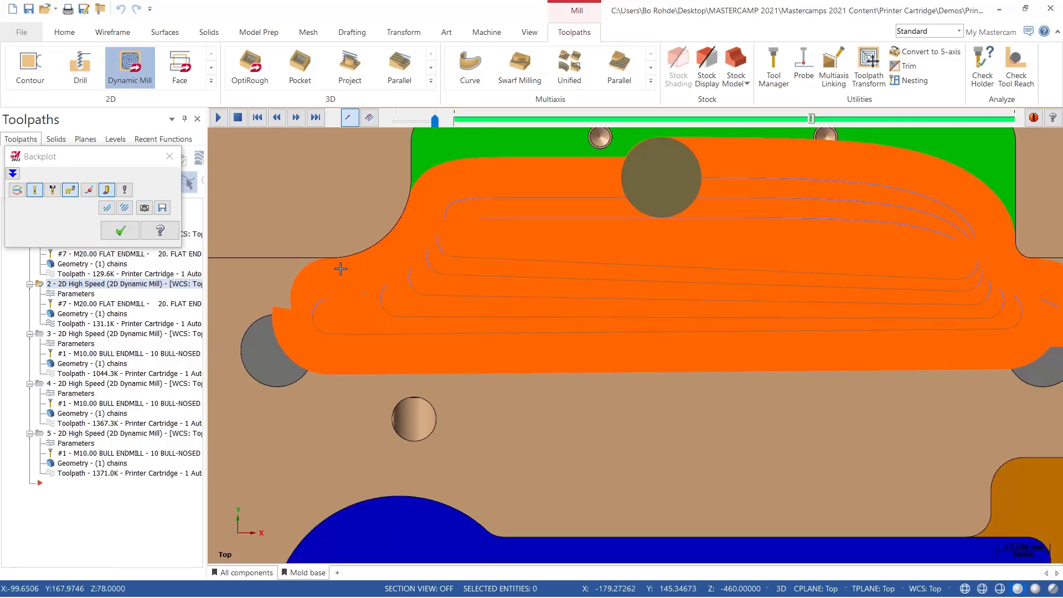
pyautogui.scroll(-4, 341, 268)
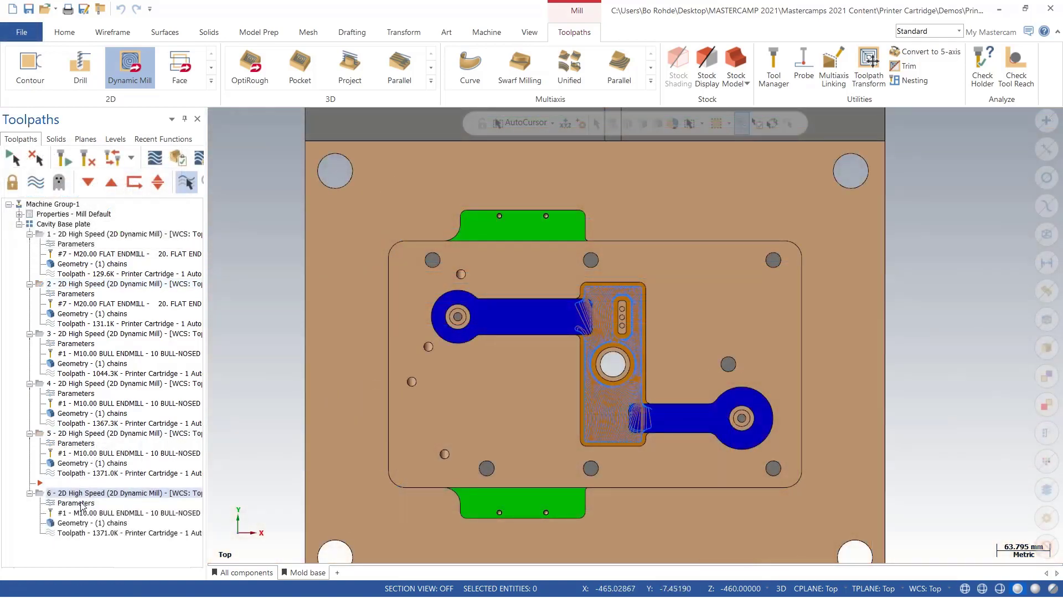
# Convert the automatic regions of operation 6 on the orange pocket into separate machining, avoidance and air regions.
pyautogui.click(75, 502)
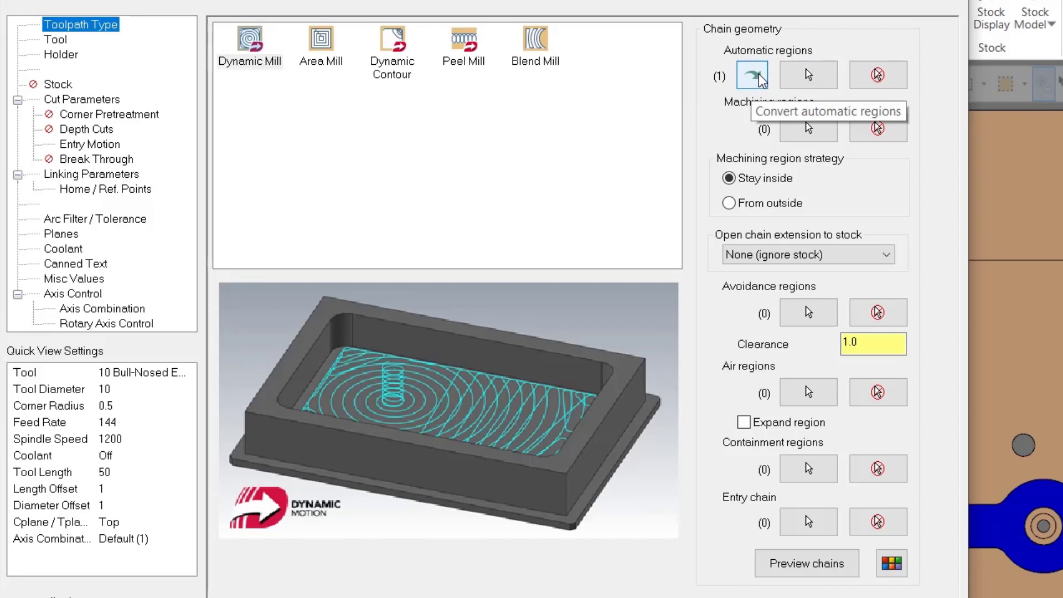
pyautogui.click(759, 76)
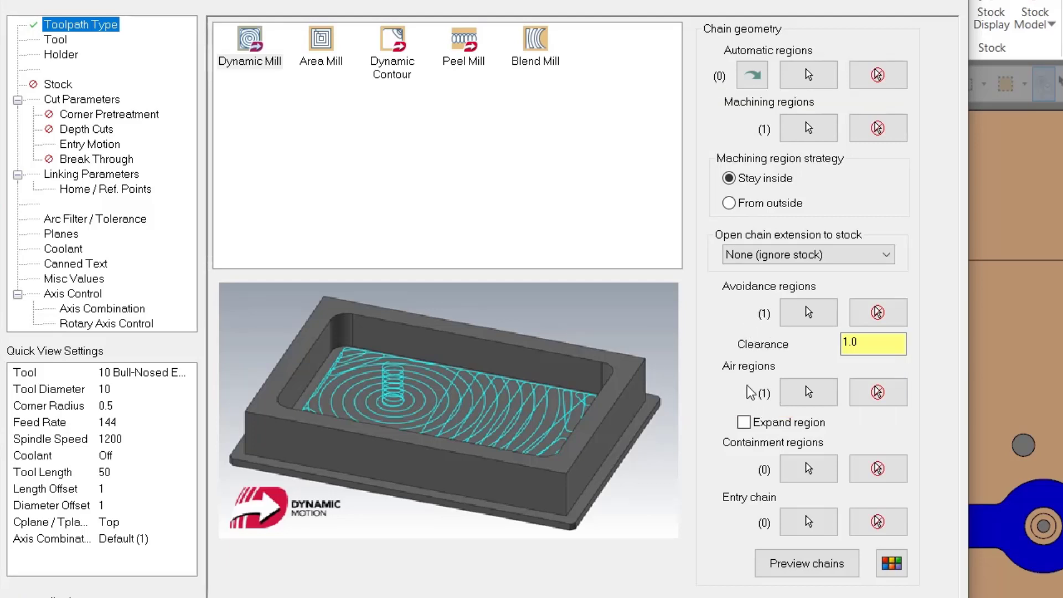
# Delete the air region edge chain at the orange pocket's lower-right opening in operation 6 and preview the resulting chains.
pyautogui.click(808, 392)
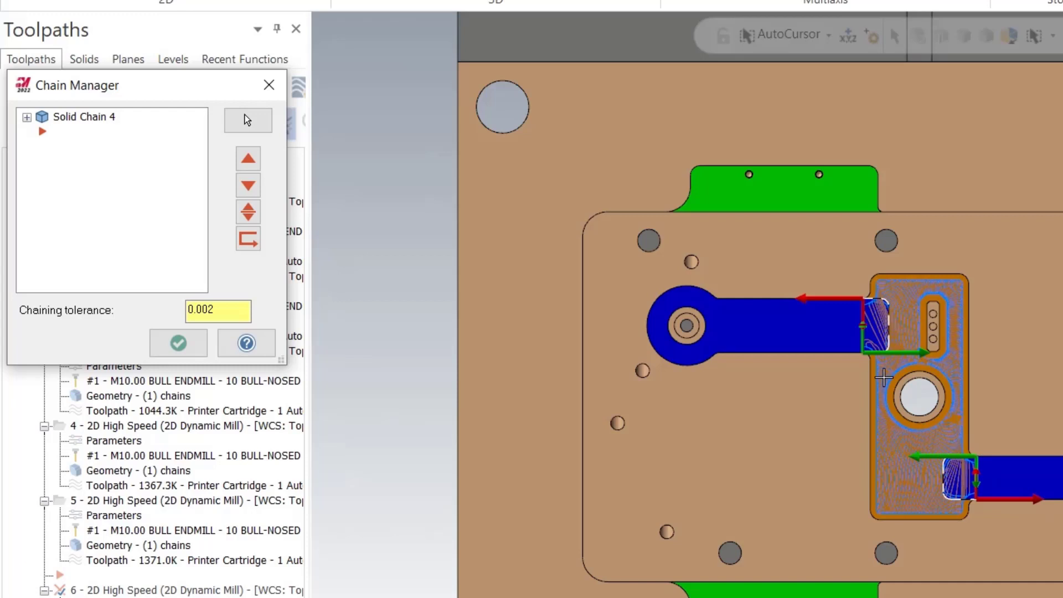
pyautogui.click(27, 118)
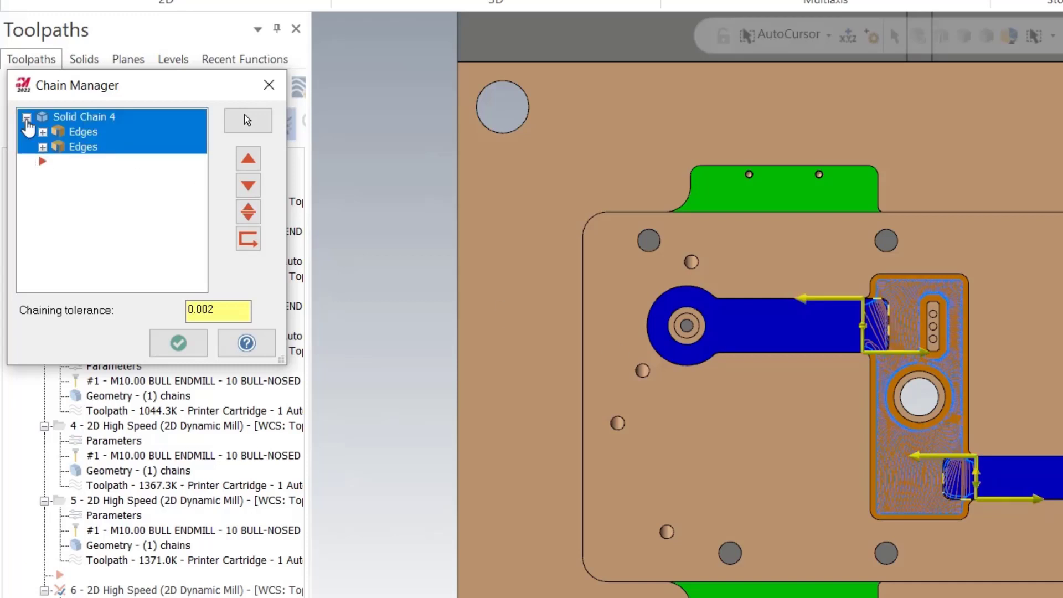
pyautogui.click(80, 148)
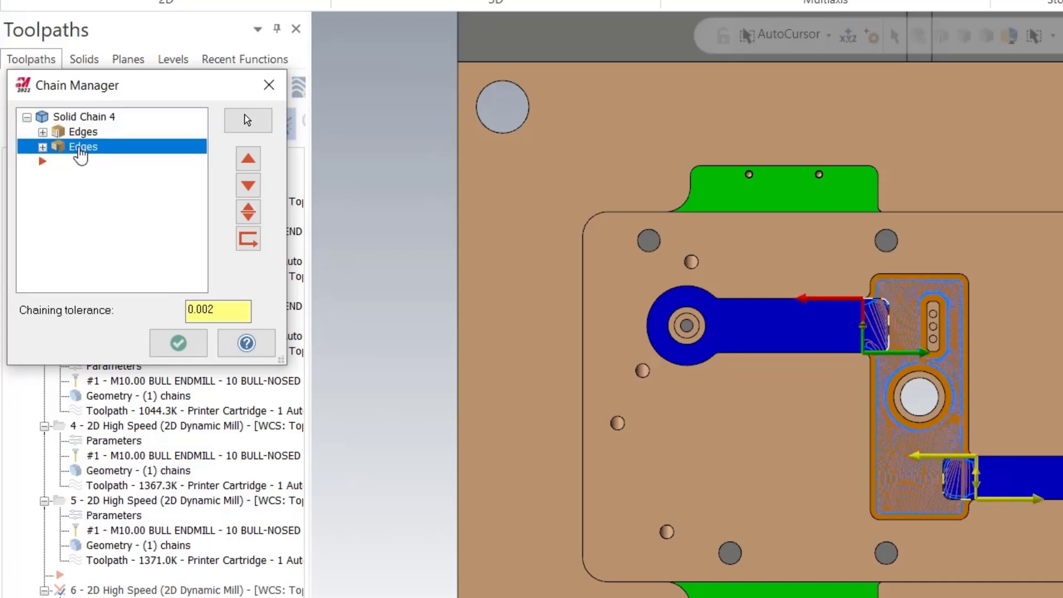
pyautogui.rightClick(77, 149)
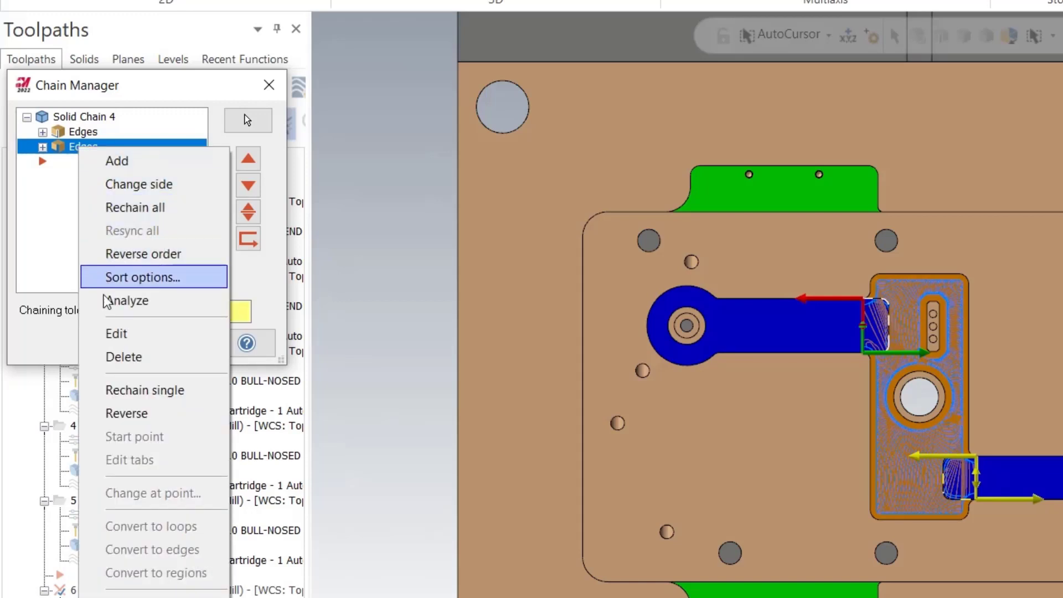
pyautogui.click(124, 357)
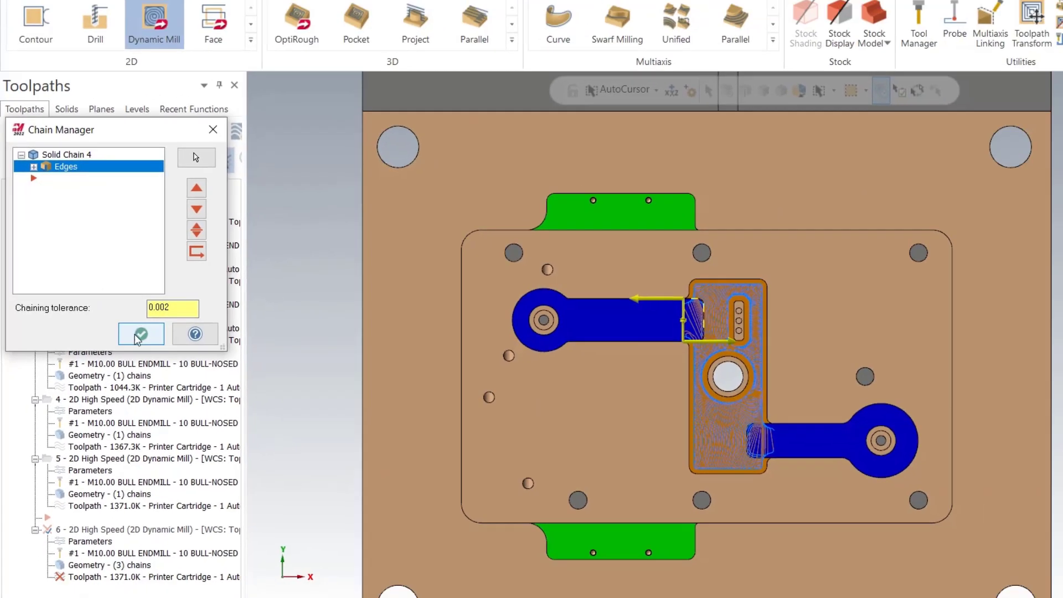
pyautogui.click(138, 335)
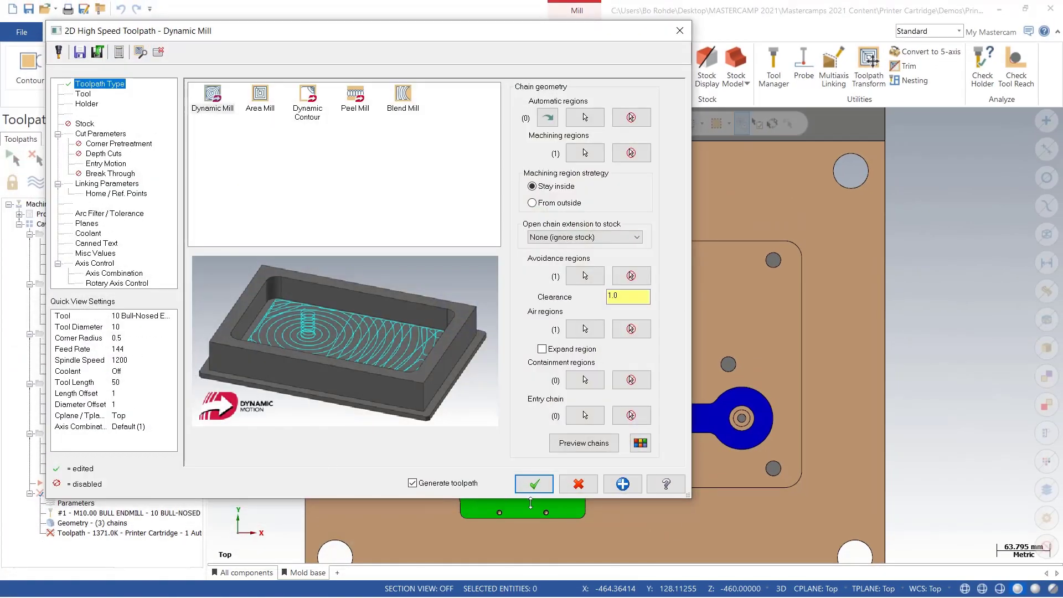
pyautogui.click(583, 442)
pyautogui.click(159, 53)
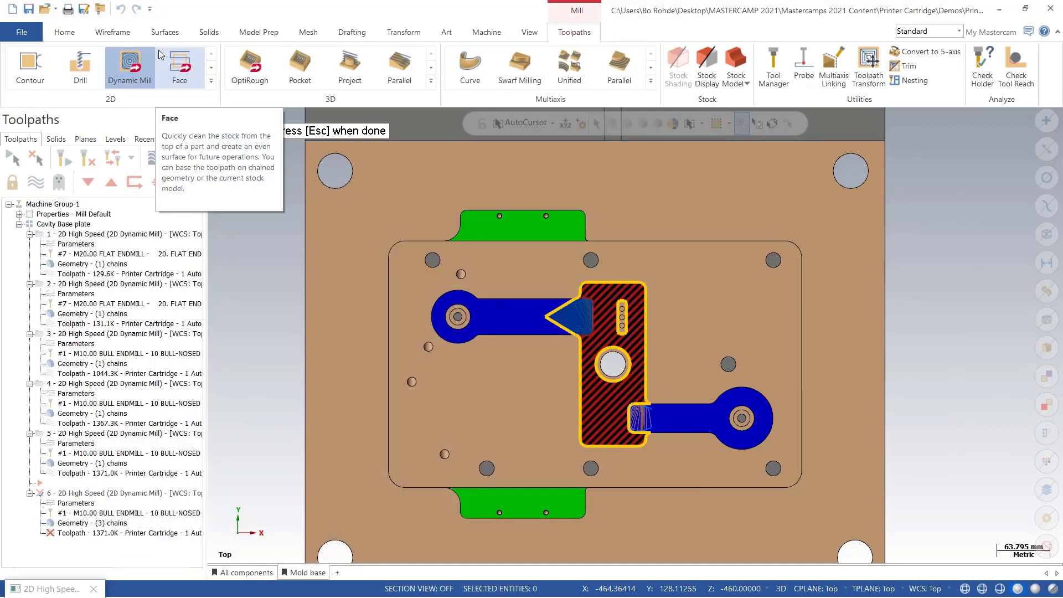